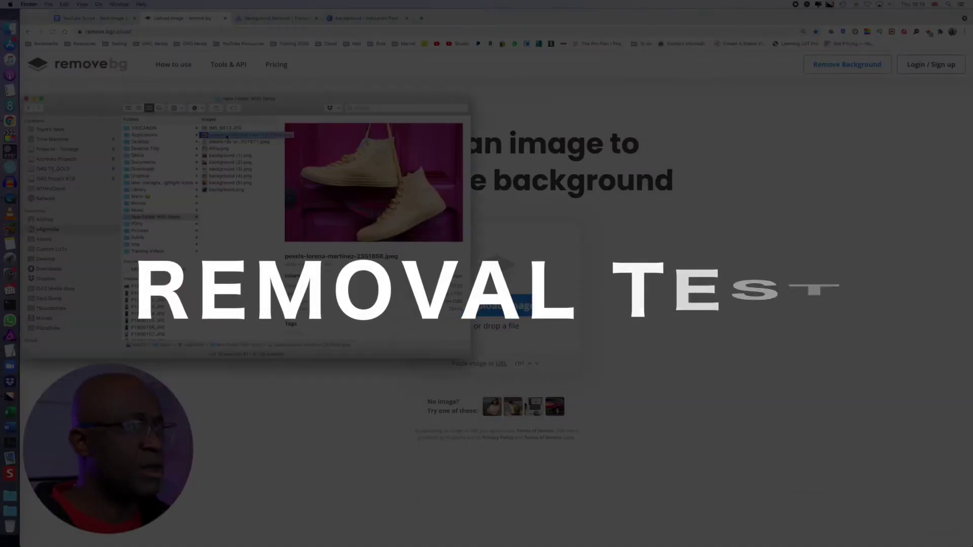
- Remove the background from the pink-door sneaker photo (pexels-lorena jpeg) in remove.bg
left_click_drag(239, 135, 517, 271)
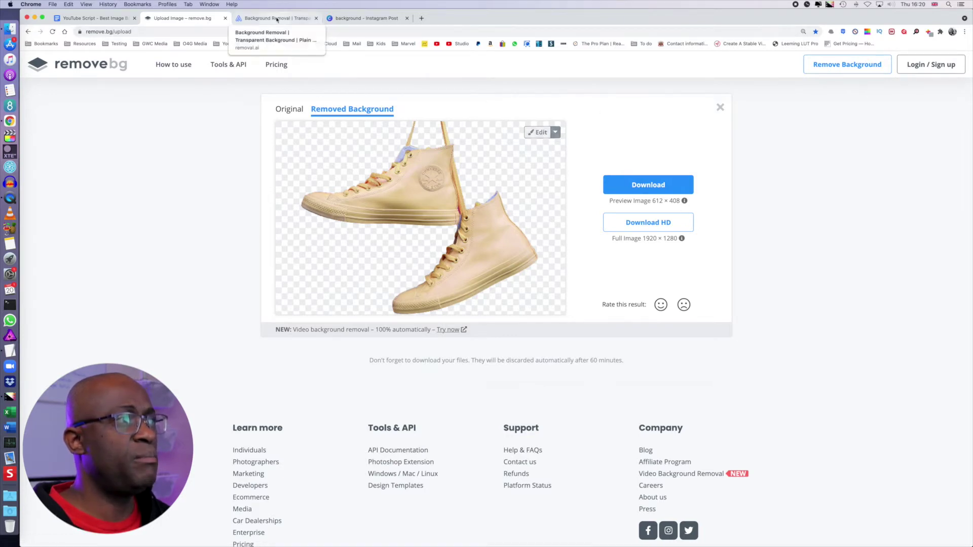
left_click(277, 20)
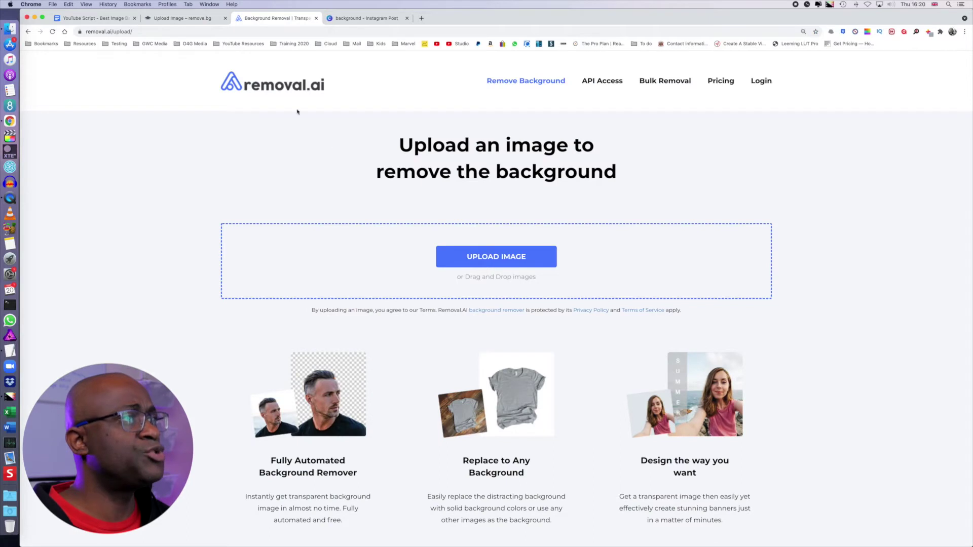
- Upload the pexels-lorena sneaker photo to removal.ai to cut out the shoes
left_click(7, 30)
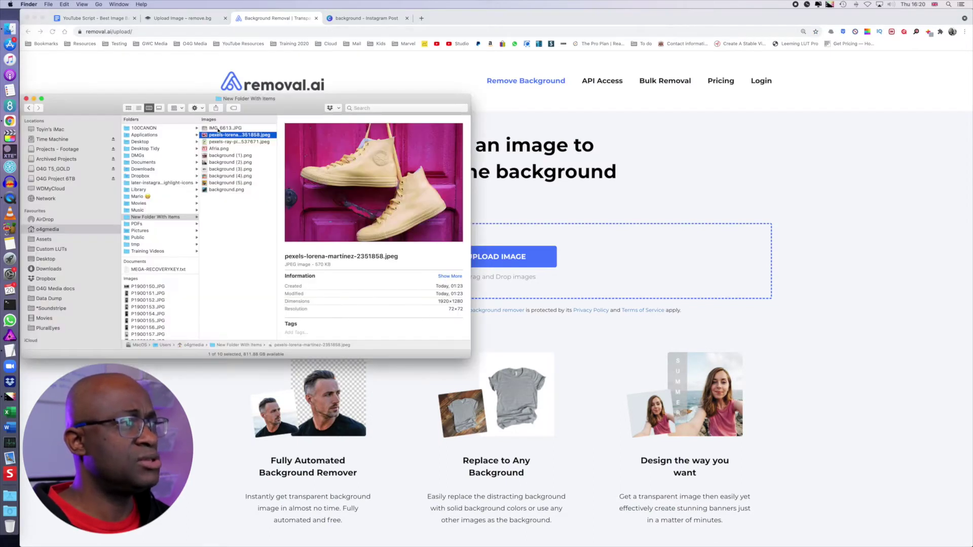
left_click_drag(221, 136, 517, 232)
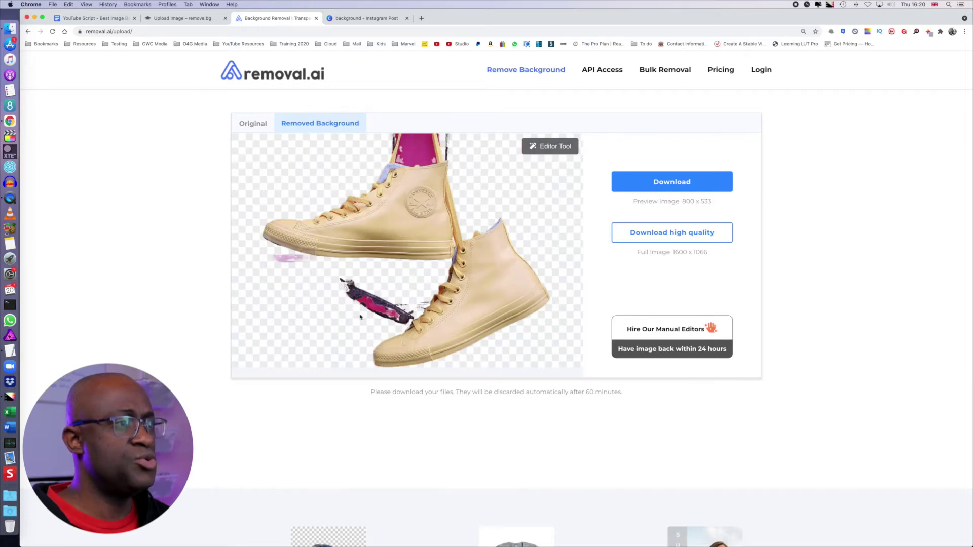
- Add the pink-door sneaker photo to the Canva Instagram post and apply Background Remover
left_click(362, 20)
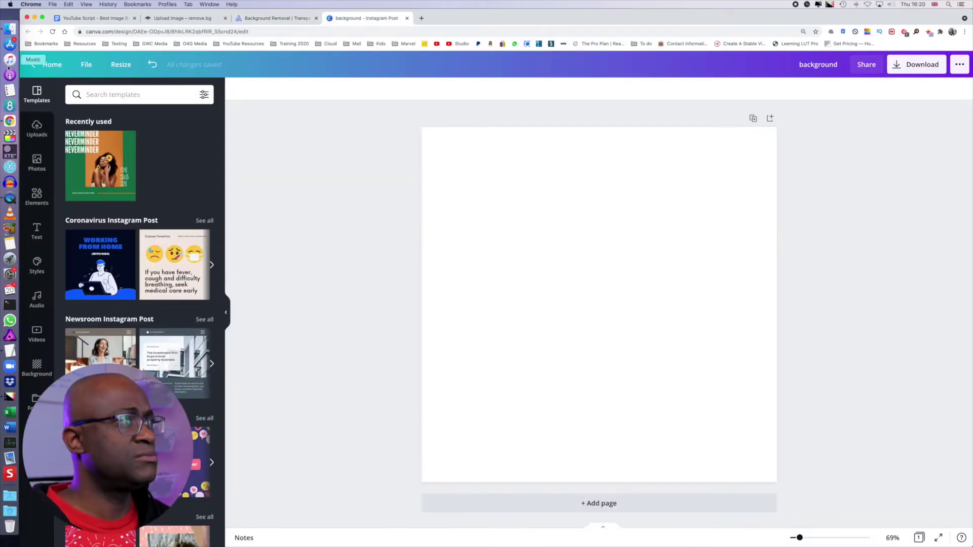
left_click(11, 34)
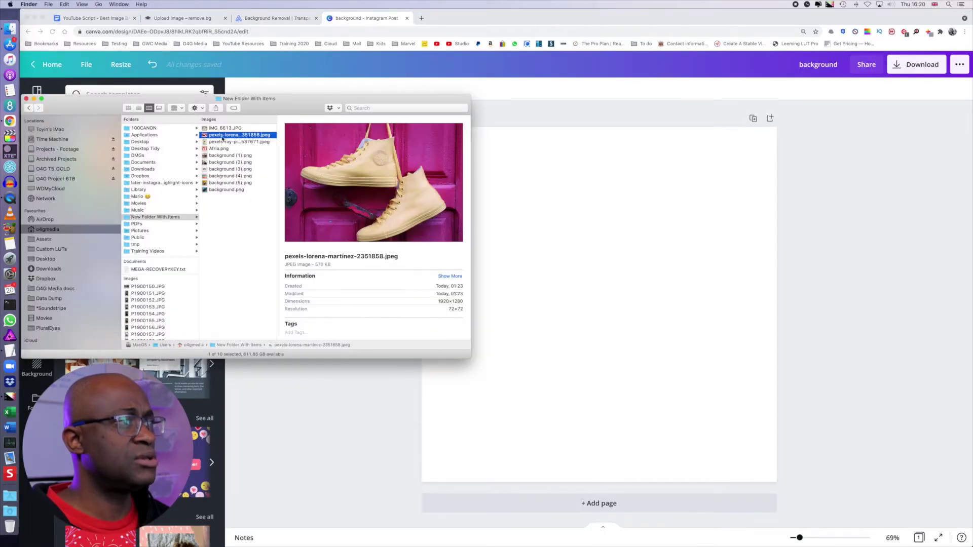
left_click_drag(222, 138, 582, 303)
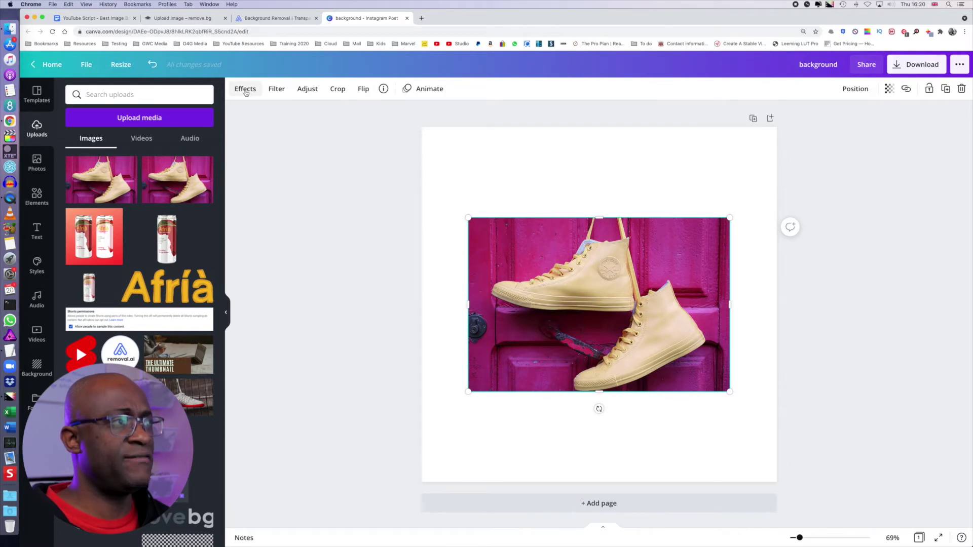
left_click(246, 90)
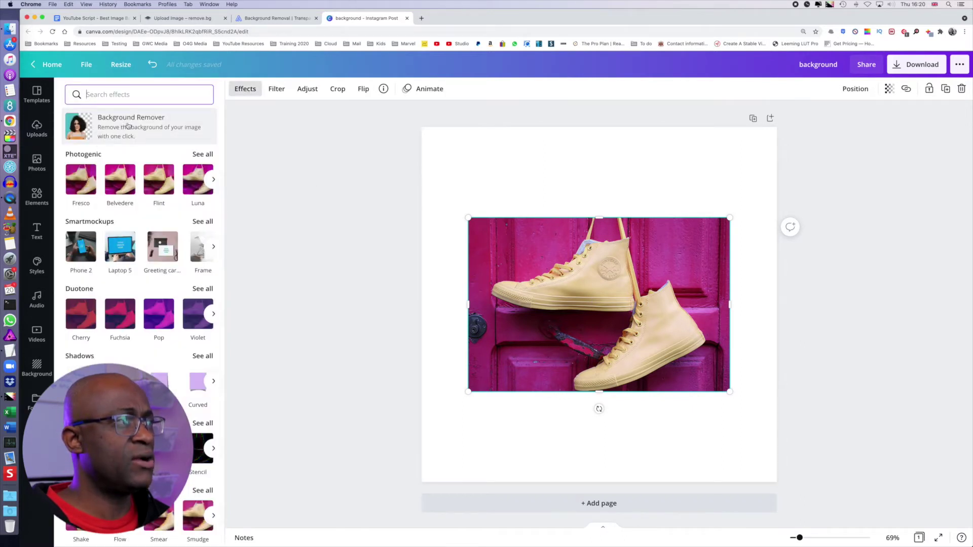
left_click(130, 125)
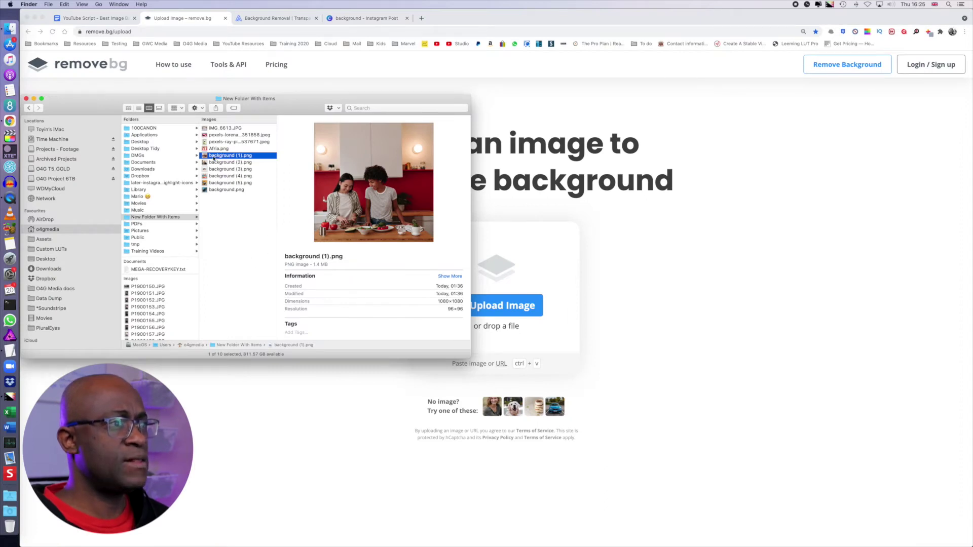
- Cut the two women cooking out of background (1).png in remove.bg
left_click_drag(212, 158, 569, 272)
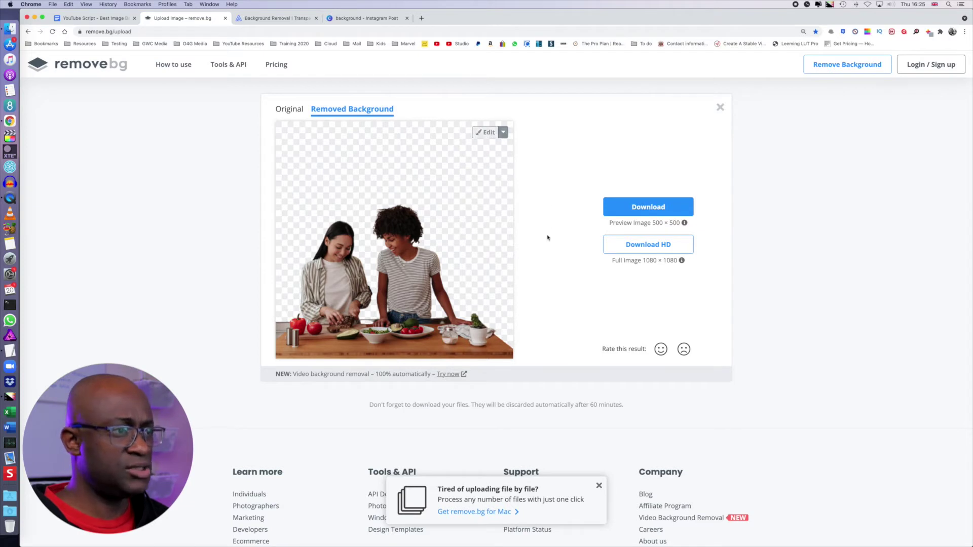
left_click(279, 21)
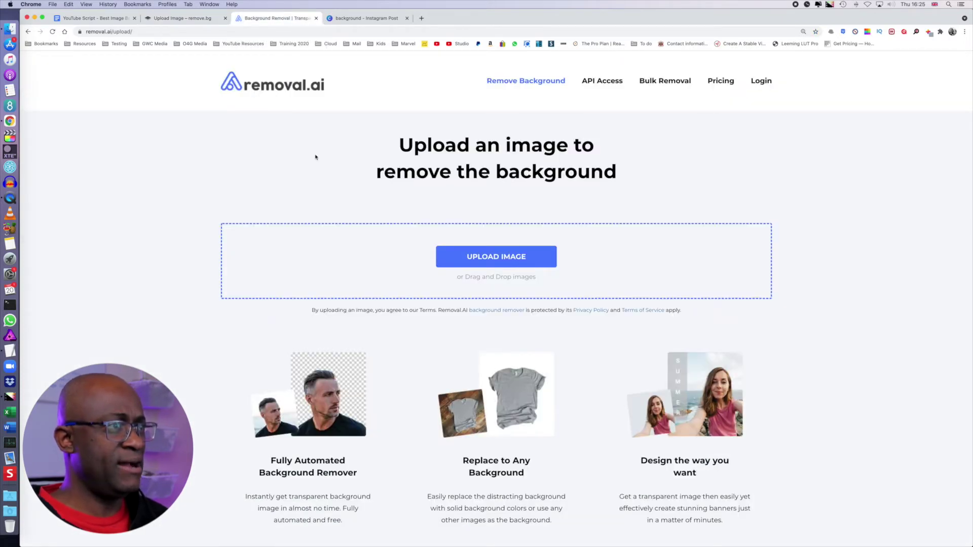
- Upload background (1).png to removal.ai to cut out the two women and countertop
left_click(10, 29)
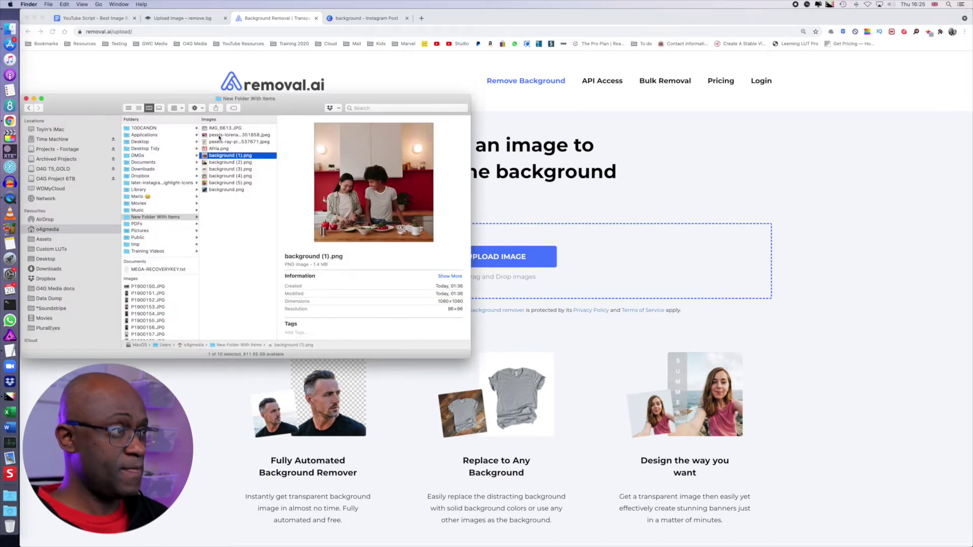
left_click_drag(226, 158, 485, 256)
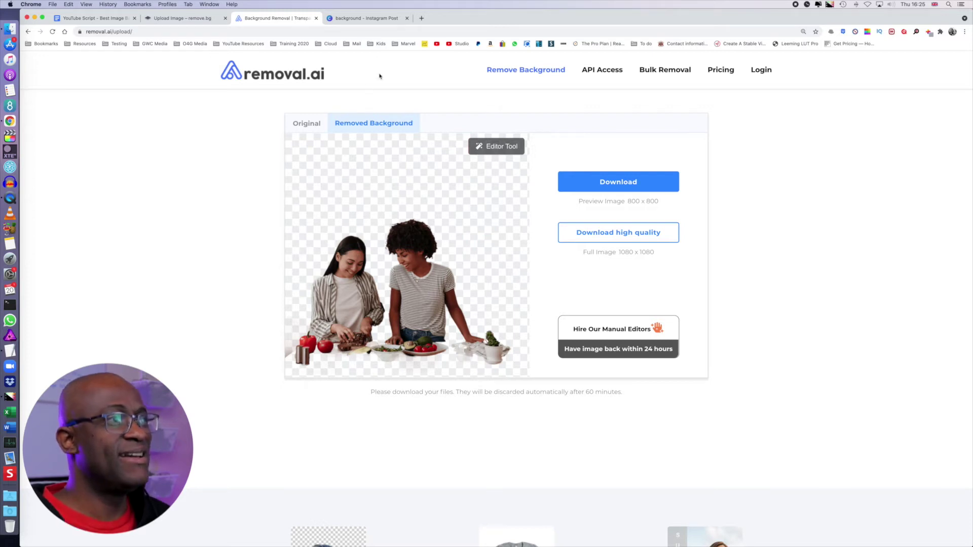
left_click(357, 20)
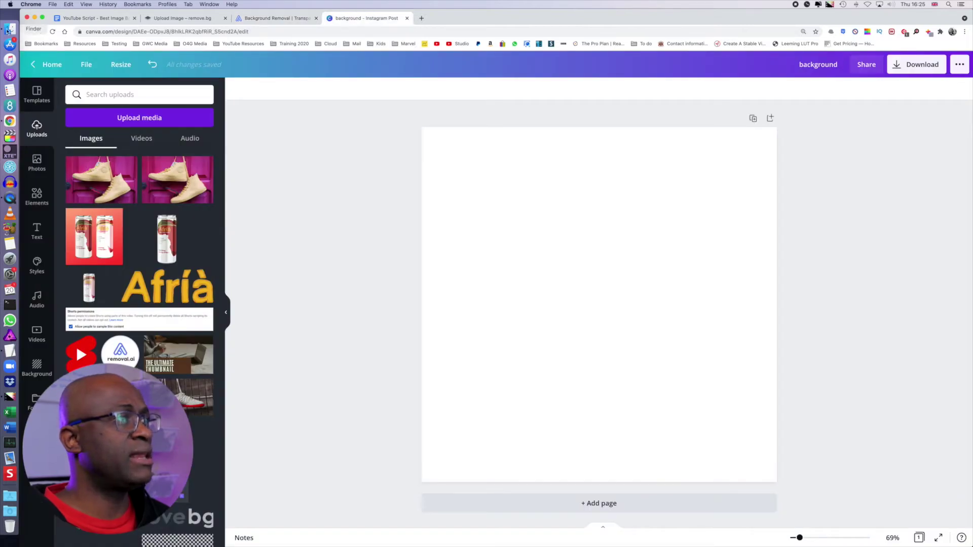
- Place background (1).png in the Canva design and apply Background Remover, keeping the women and counter
left_click(7, 31)
left_click_drag(229, 155, 587, 263)
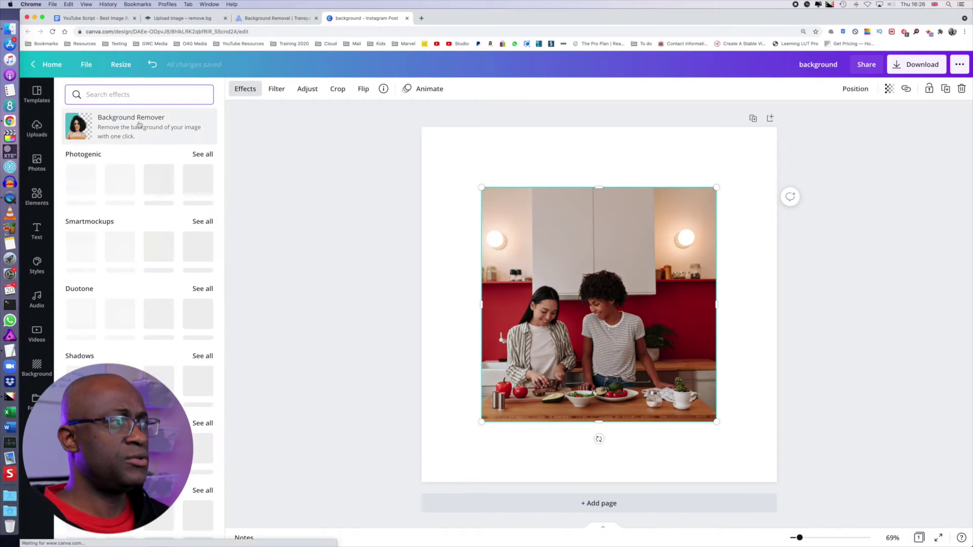
left_click(118, 127)
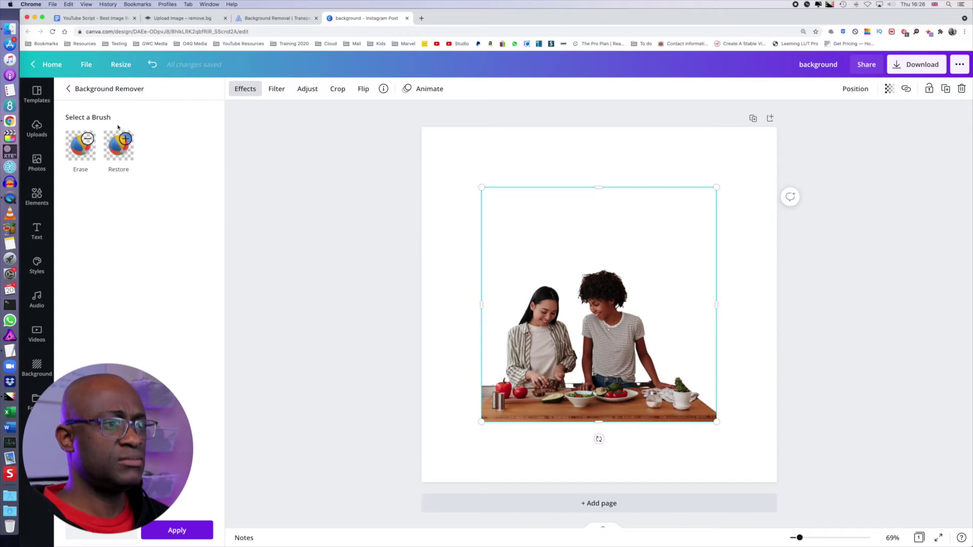
left_click(10, 28)
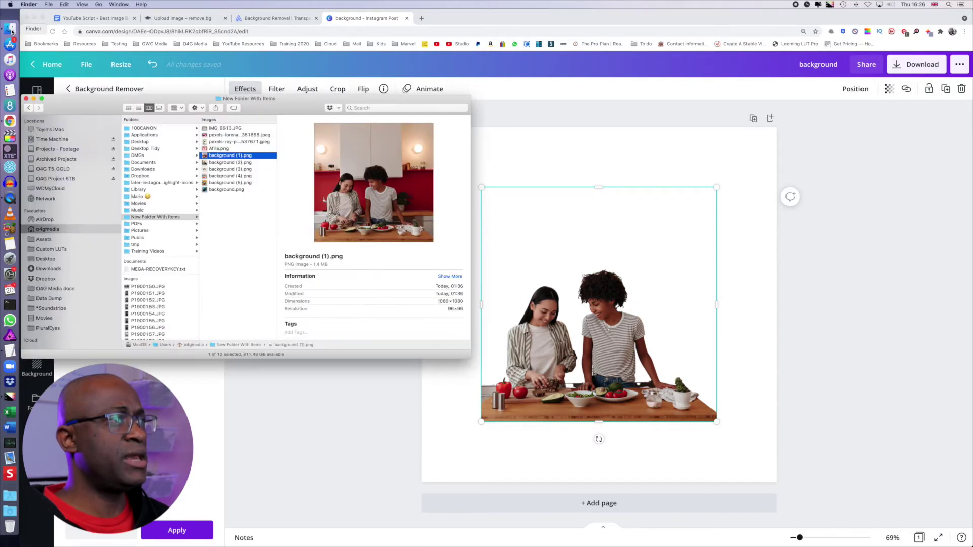
left_click(186, 20)
- Remove the background from the gold sneaker photo pexels-ray-piedra-1537671.jpeg in remove.bg
key("super+Tab")
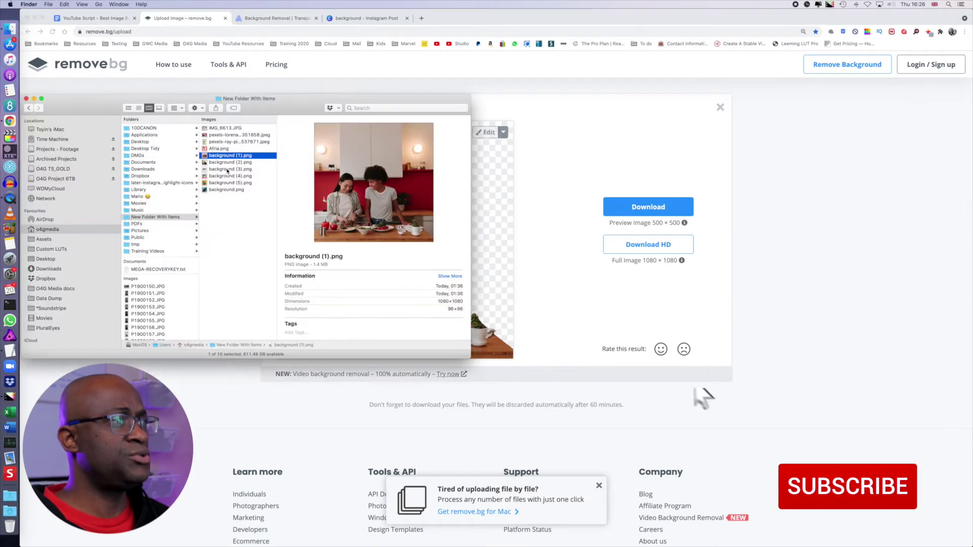
left_click(218, 142)
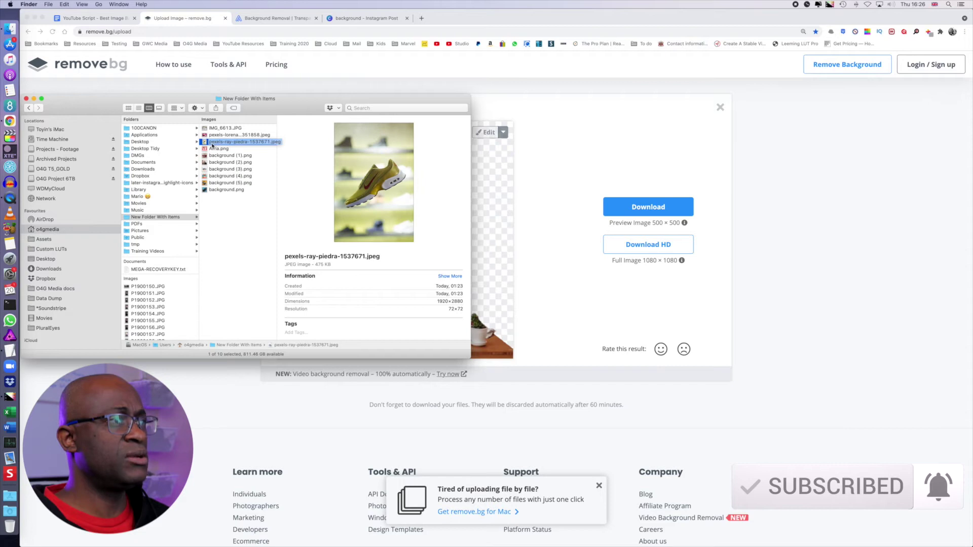
left_click_drag(206, 143, 584, 226)
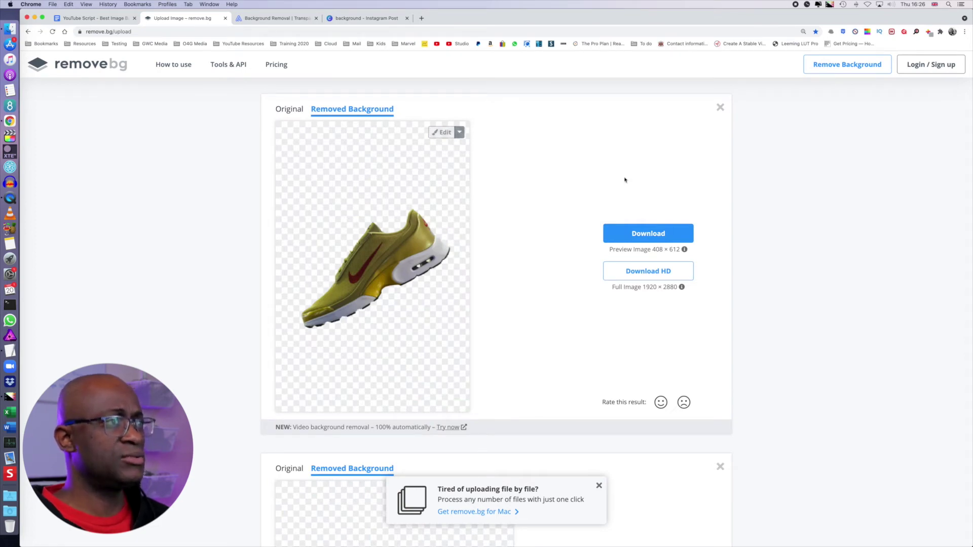
left_click(281, 20)
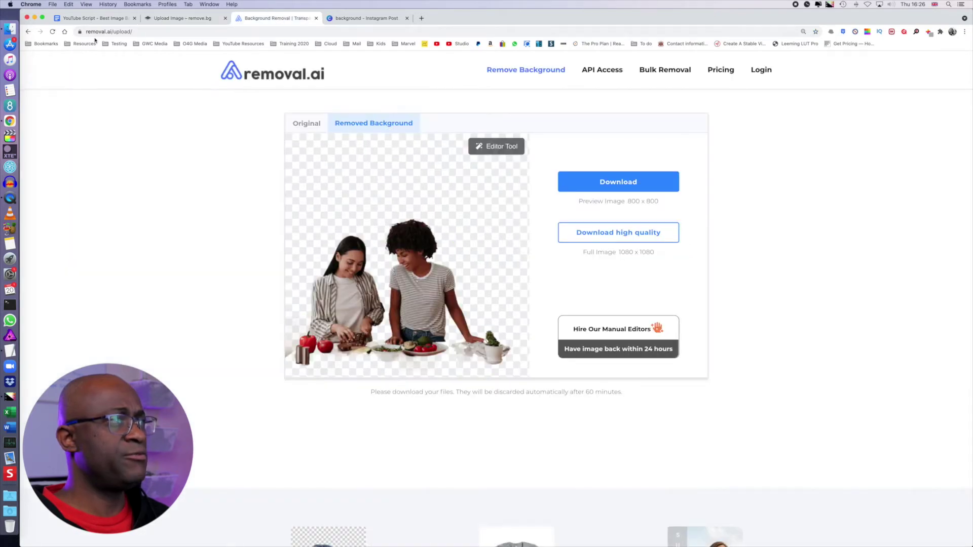
- Upload pexels-ray-piedra-1537671.jpeg to removal.ai to cut the gold sneaker from the shop shelf
left_click(11, 31)
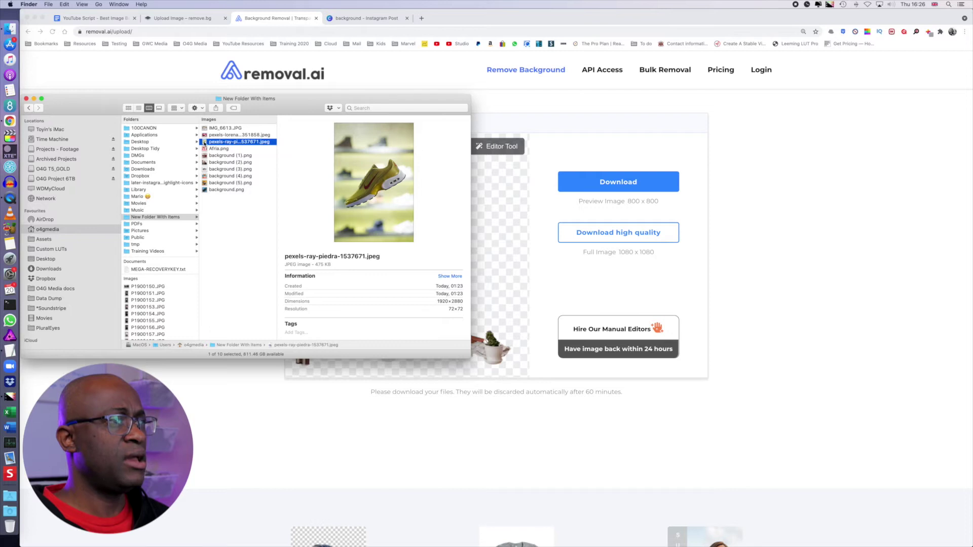
left_click_drag(205, 142, 517, 179)
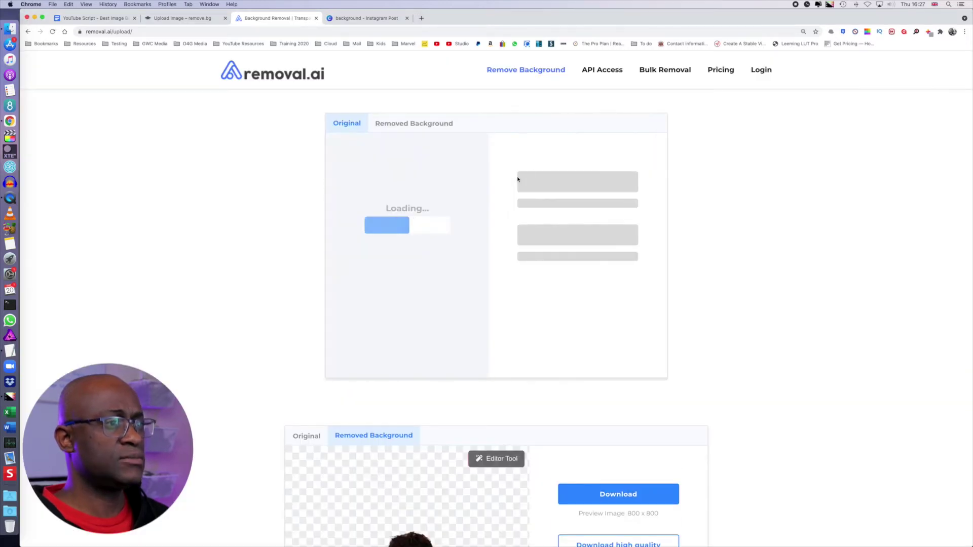
left_click(375, 19)
- Add page 2 with the gold sneaker photo and apply Canva's Background Remover to it
left_click(587, 509)
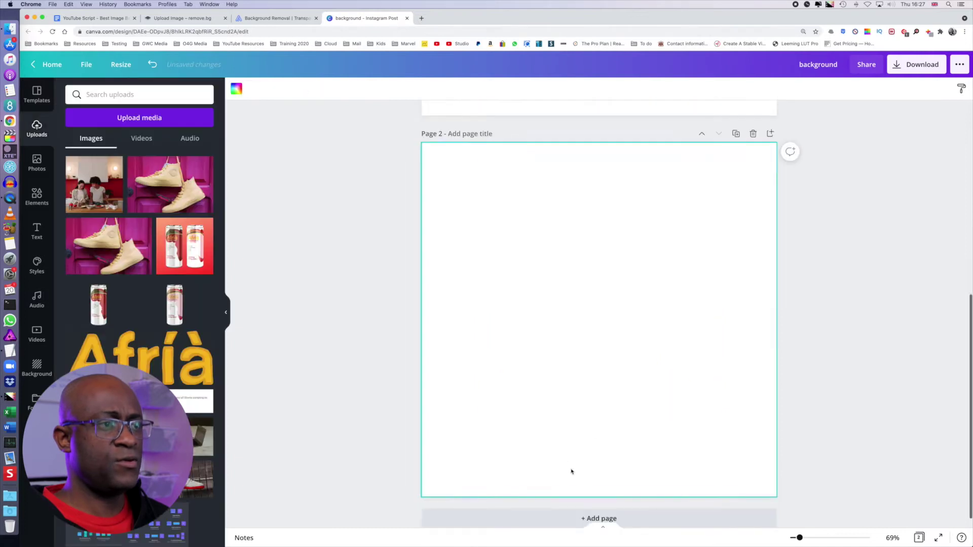
left_click(10, 29)
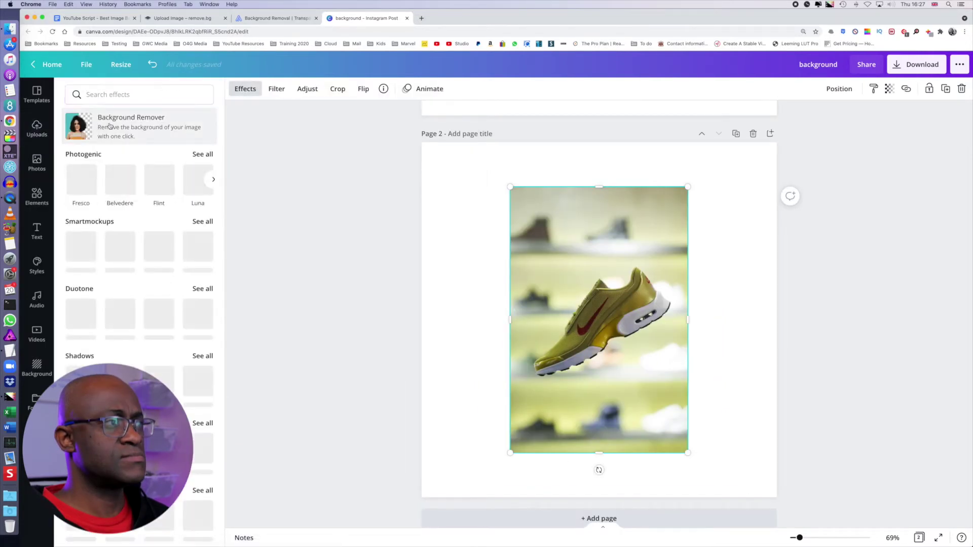
left_click(152, 129)
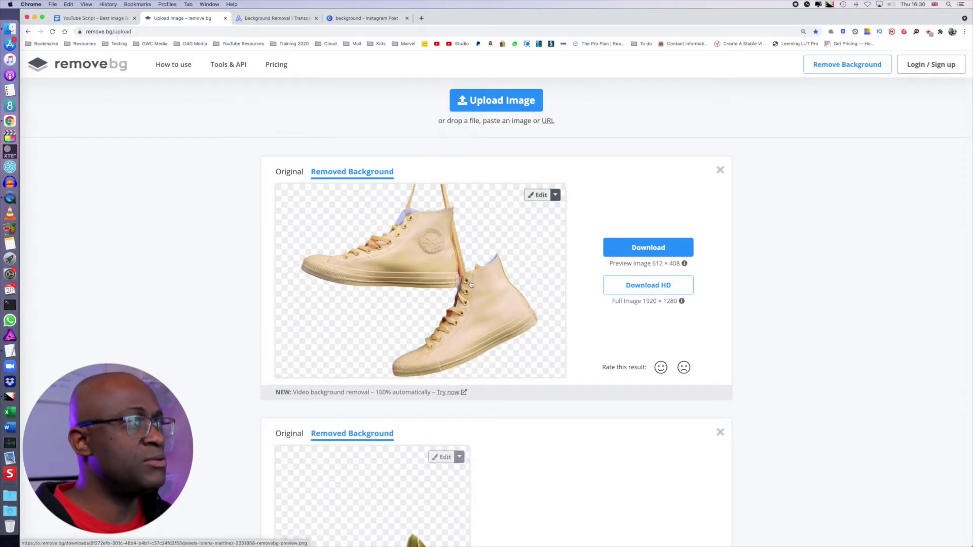
scroll(471, 285, "down", 5)
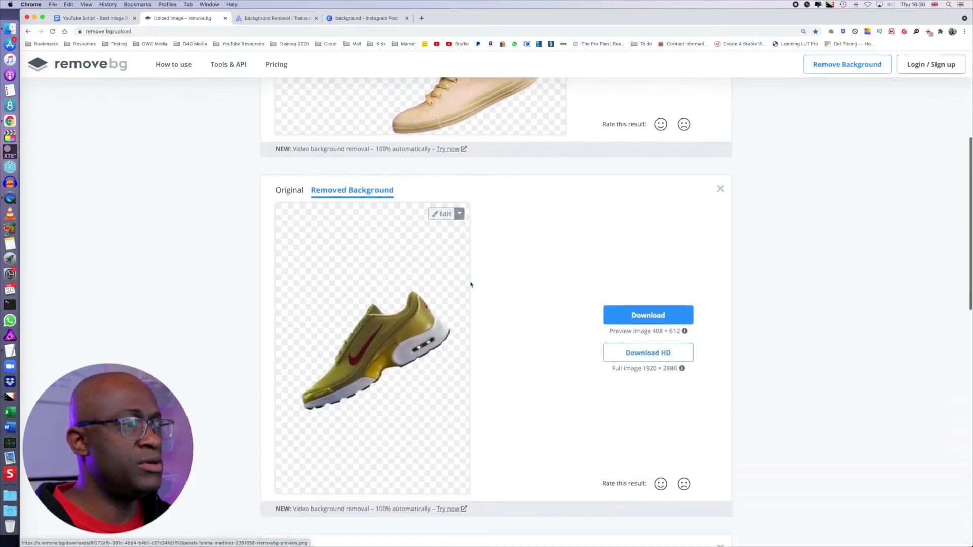
scroll(471, 284, "down", 8)
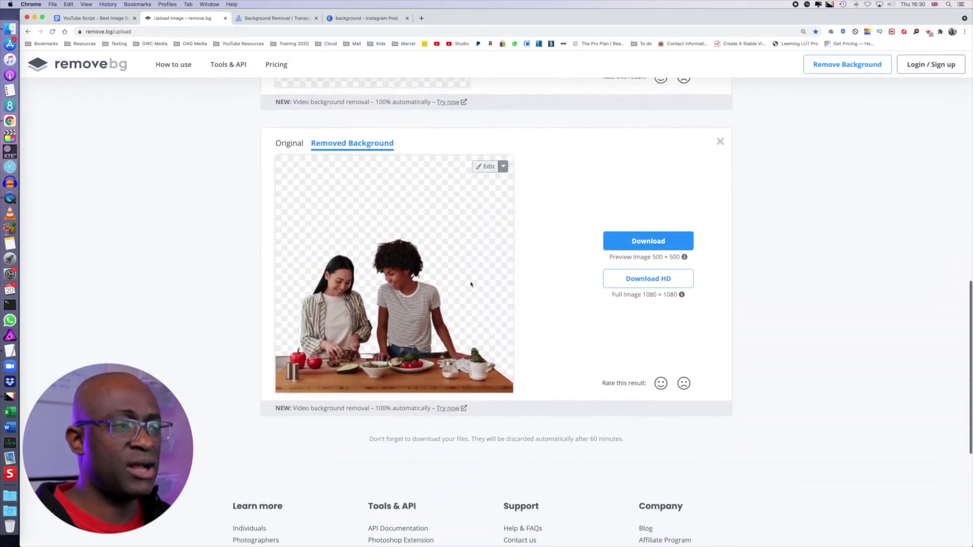
scroll(471, 284, "up", 11)
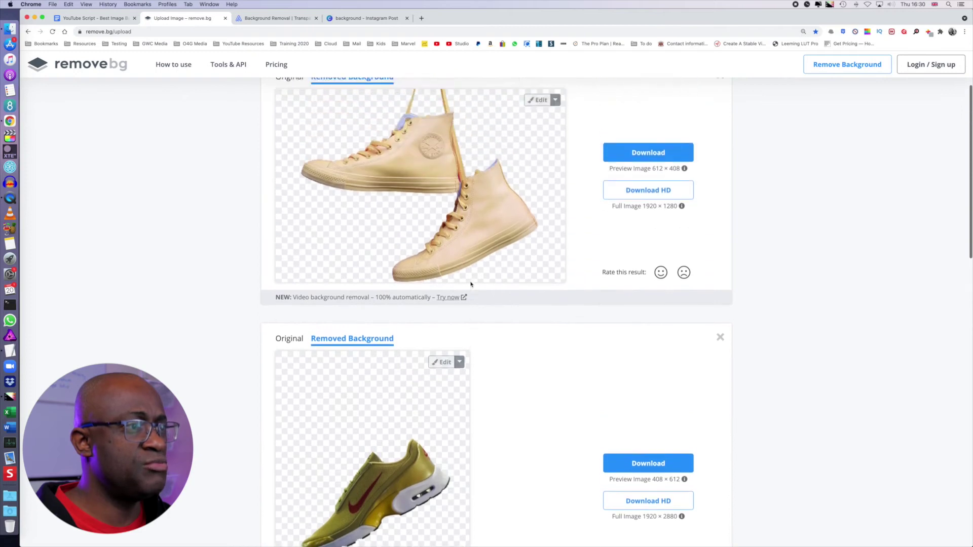
scroll(471, 285, "up", 2)
scroll(471, 284, "down", 2)
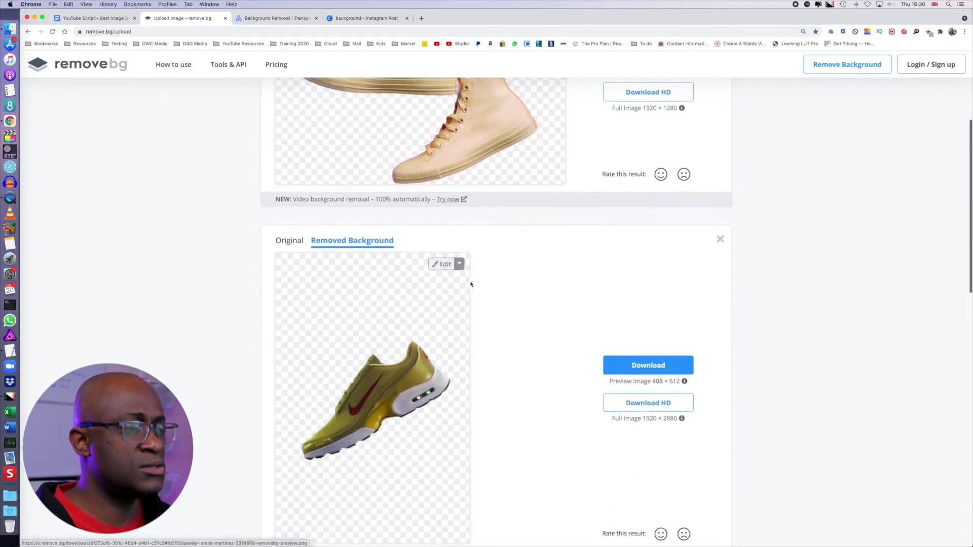
scroll(471, 284, "down", 5)
- Scroll through removal.ai's cutouts of the kitchen scene, gold sneaker and pink-door sneakers
left_click(286, 18)
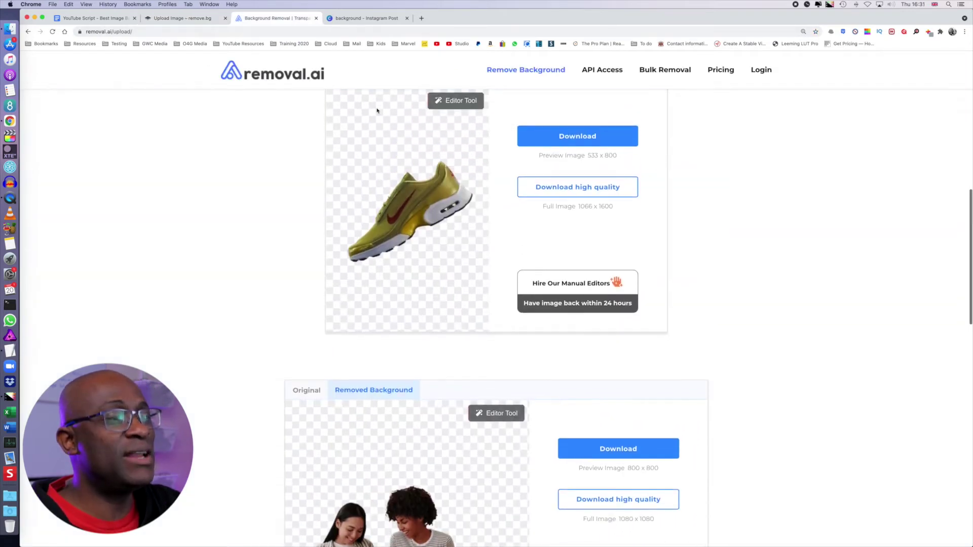
scroll(376, 109, "up", 5)
scroll(376, 110, "up", 4)
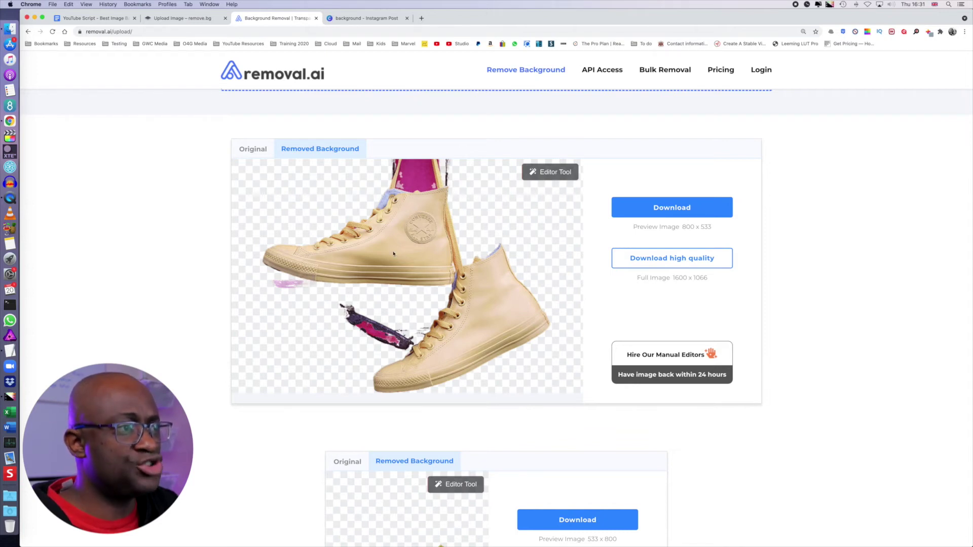
scroll(393, 253, "down", 1)
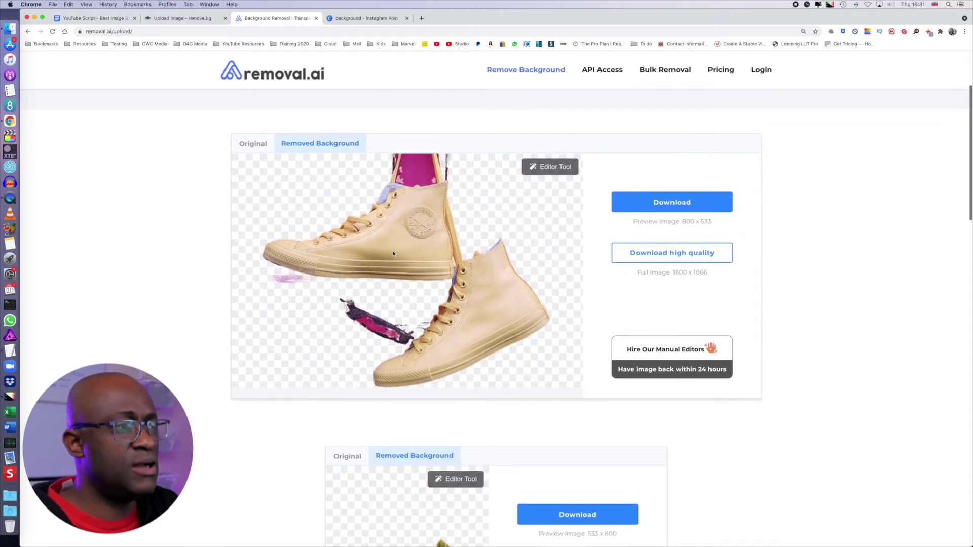
scroll(396, 253, "down", 15)
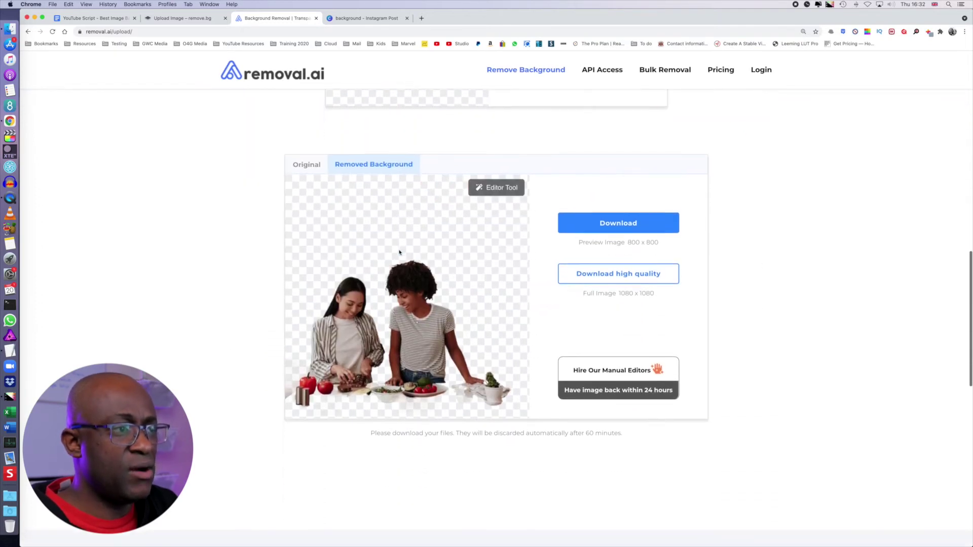
scroll(399, 252, "down", 1)
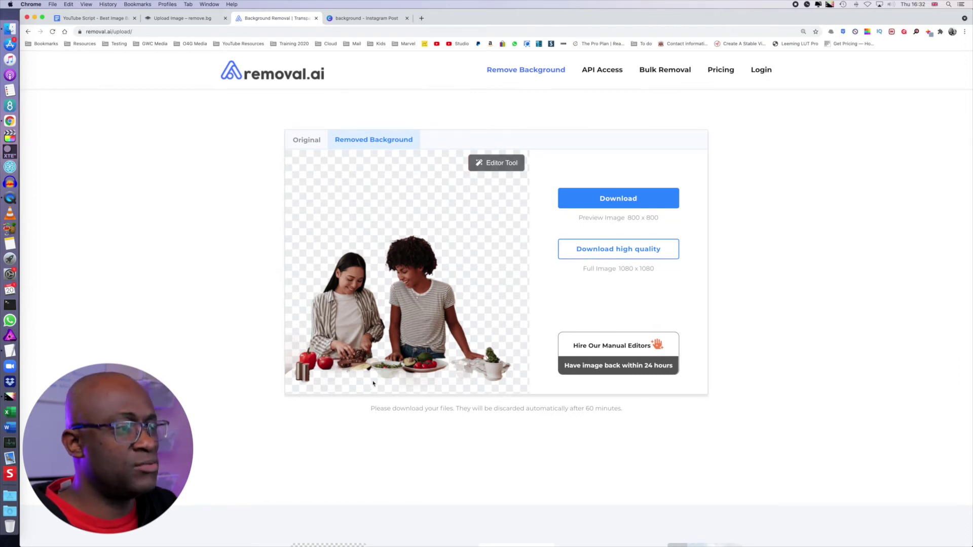
scroll(385, 324, "up", 8)
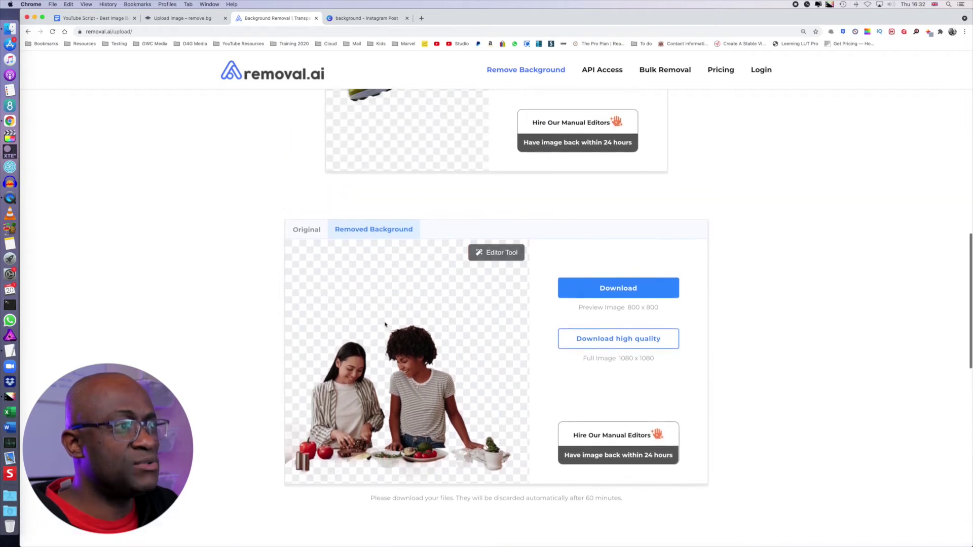
scroll(385, 324, "up", 8)
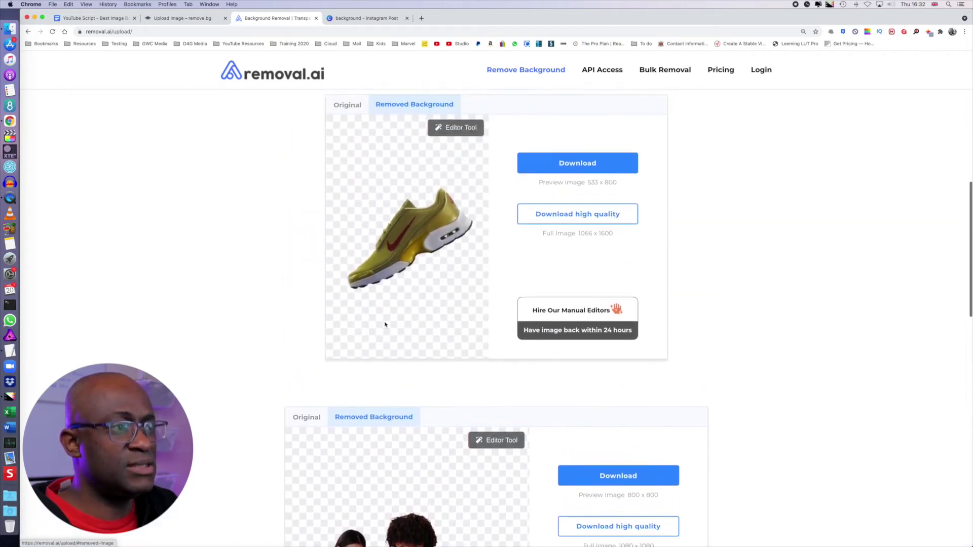
scroll(385, 324, "up", 3)
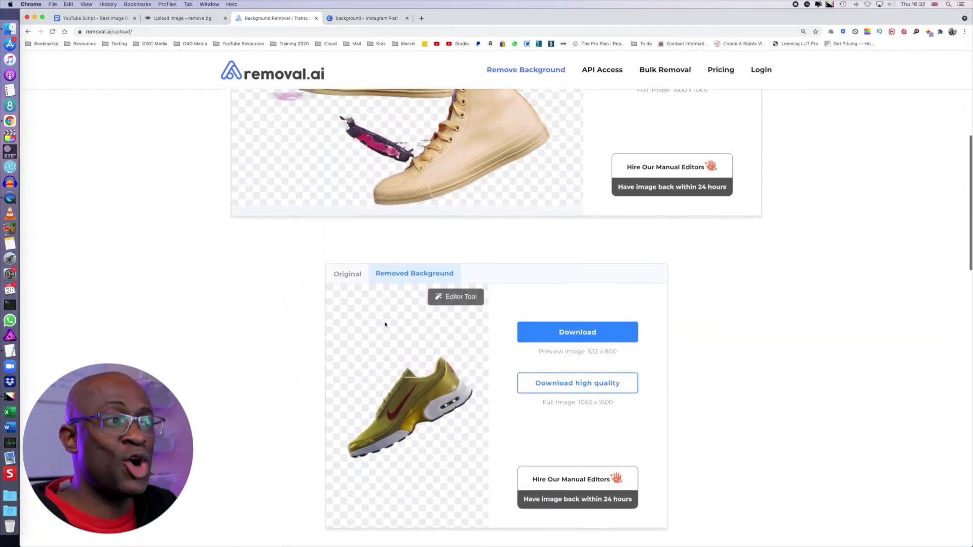
scroll(385, 324, "down", 1)
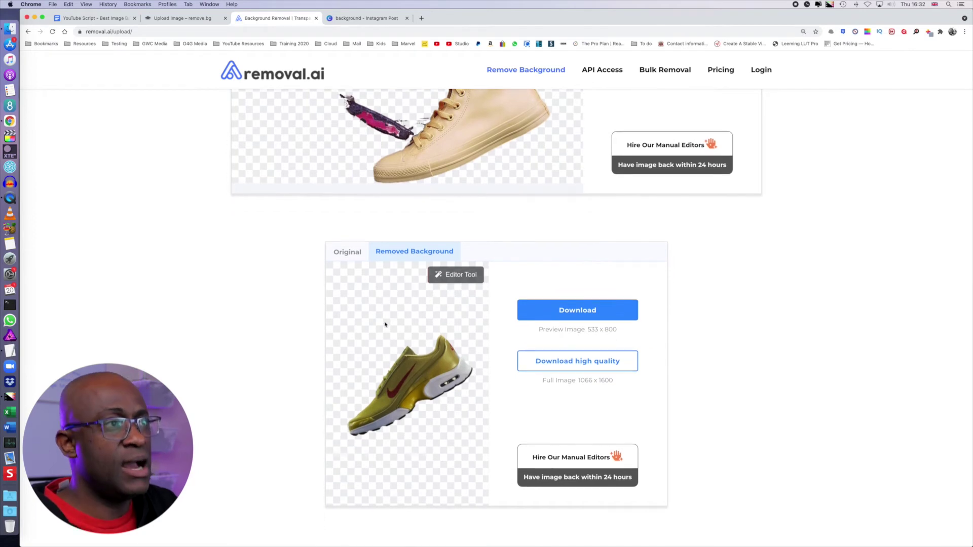
- Switch to the 'background - Instagram Post' design and browse pages 1–3 of Canva's cutouts
left_click(368, 19)
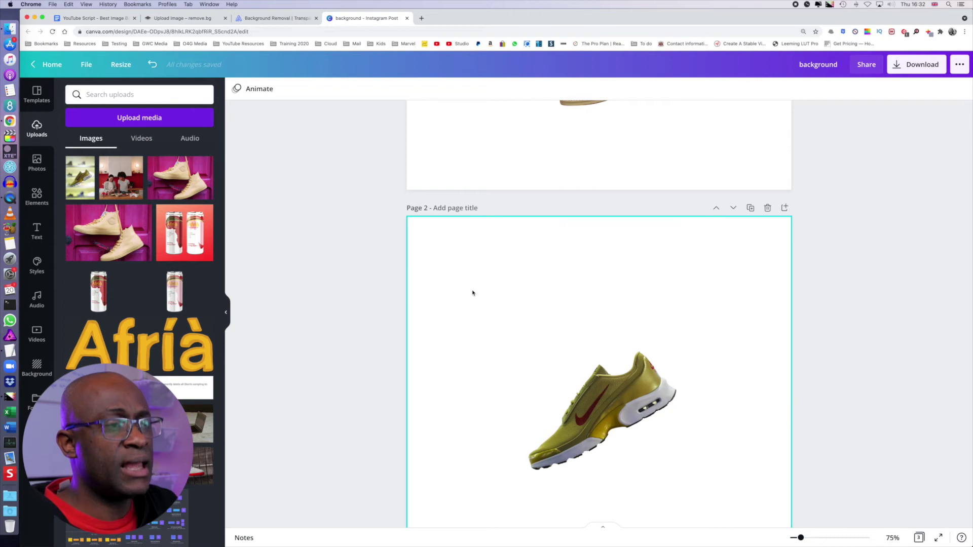
scroll(472, 292, "up", 6)
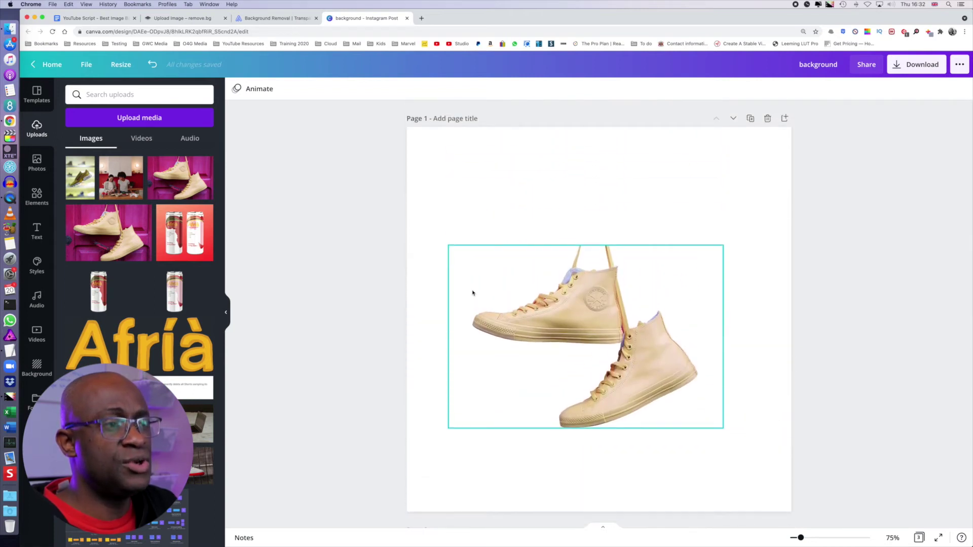
scroll(472, 292, "down", 4)
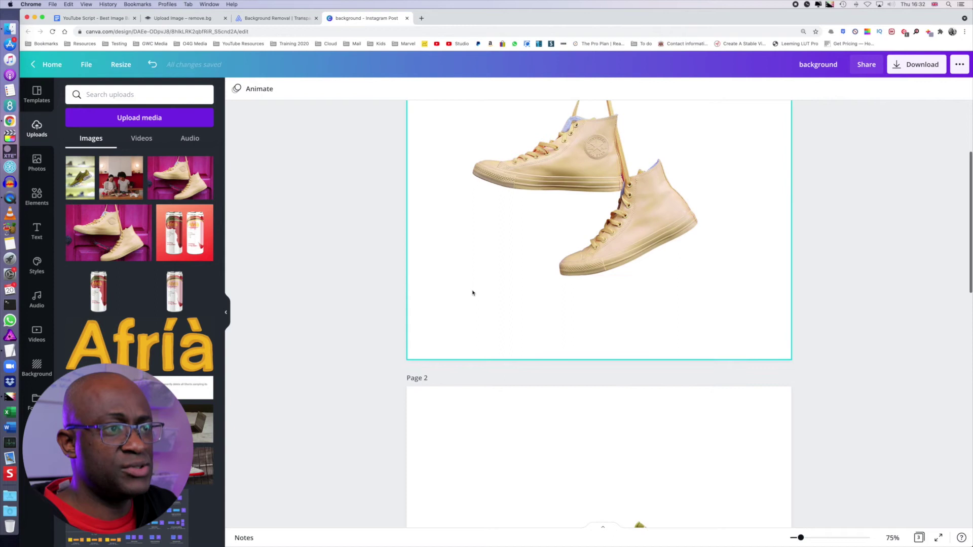
scroll(472, 292, "down", 5)
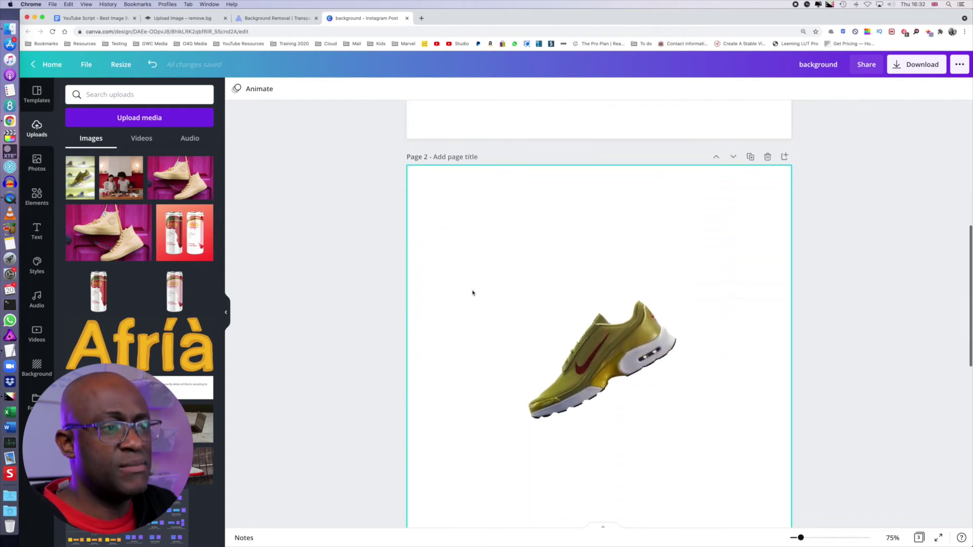
scroll(472, 293, "down", 8)
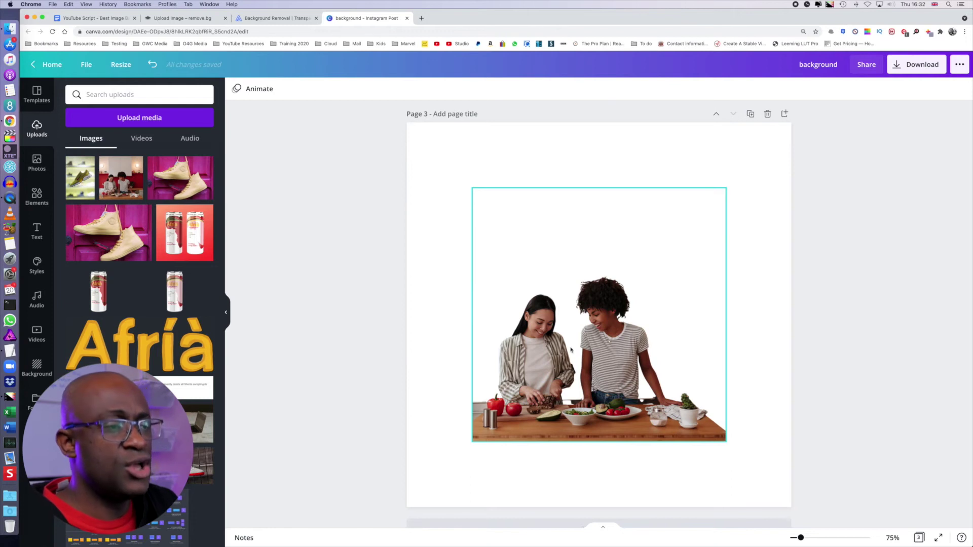
scroll(581, 346, "up", 5)
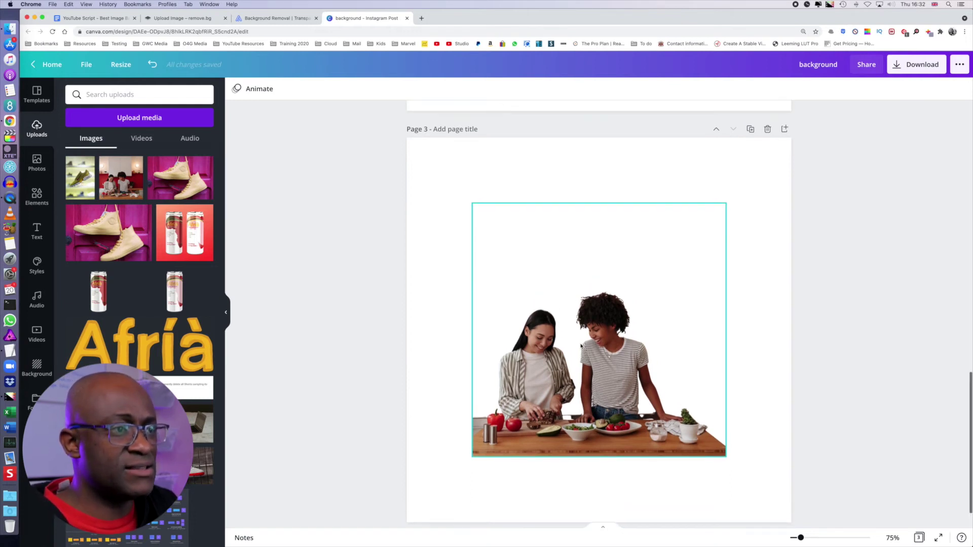
scroll(582, 346, "up", 5)
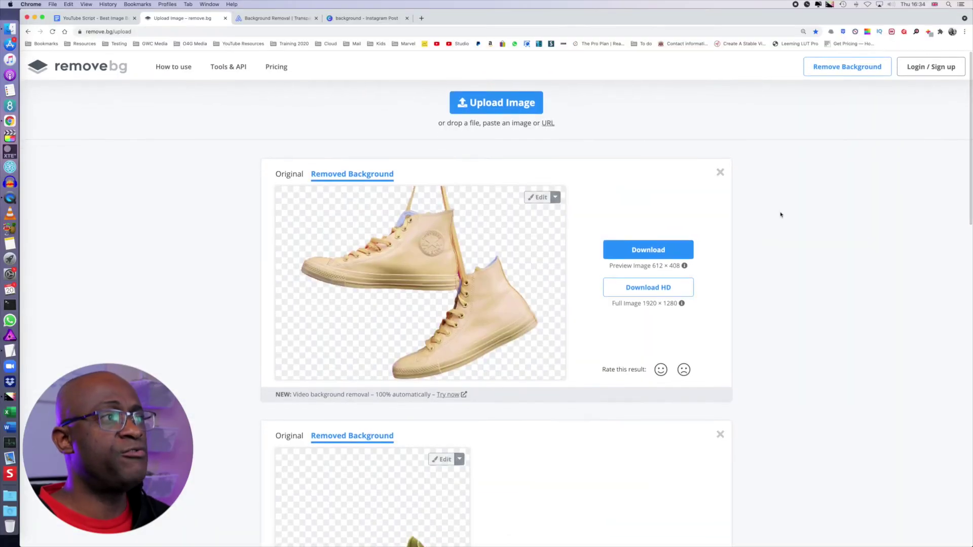
- Open remove.bg's pricing page with its free, £0.18 subscription and £0.80 pay-as-you-go plans
left_click(276, 64)
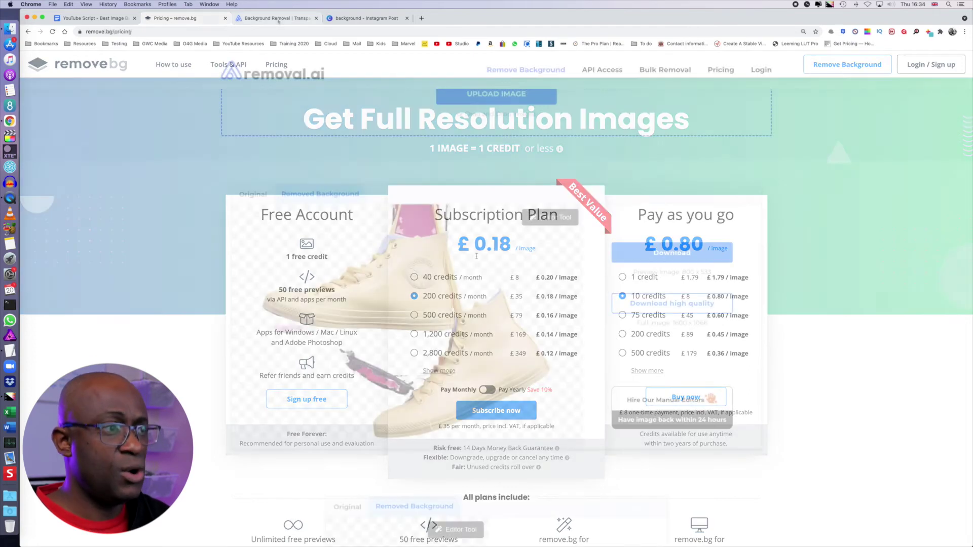
- Open removal.ai's pricing page with its monthly subscription and lifetime image plans
left_click(719, 71)
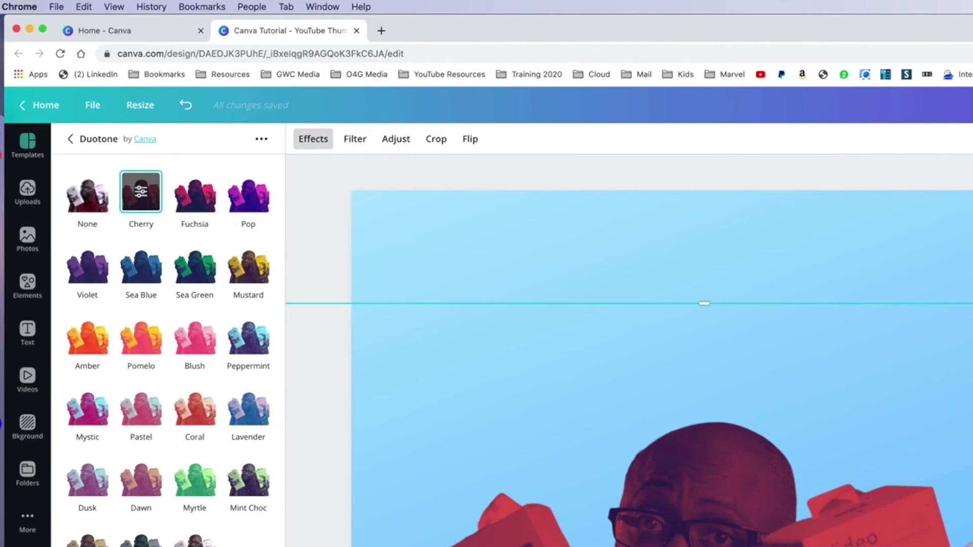
- Change the Cherry duotone's highlight and shadow colours from red and dark to near-white
left_click(140, 191)
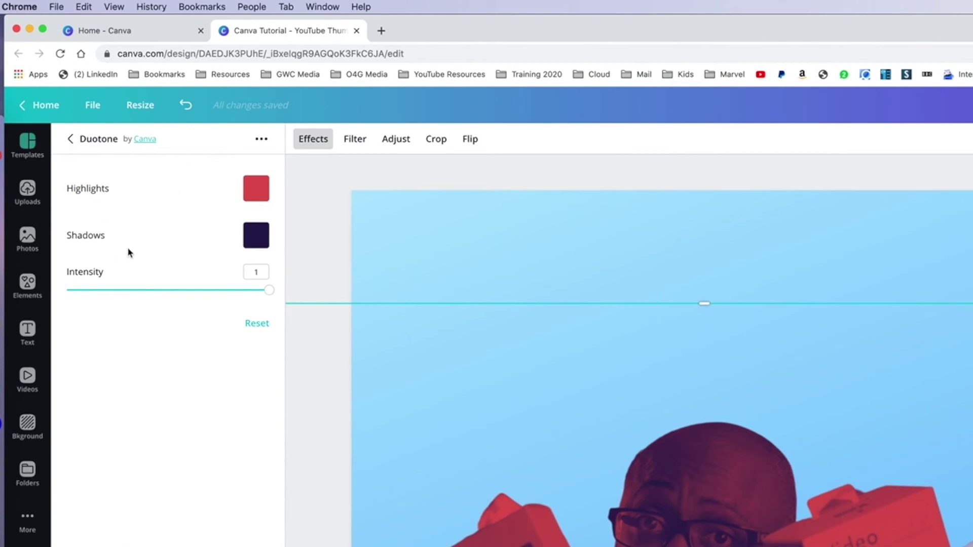
left_click(258, 197)
left_click_drag(205, 185, 100, 177)
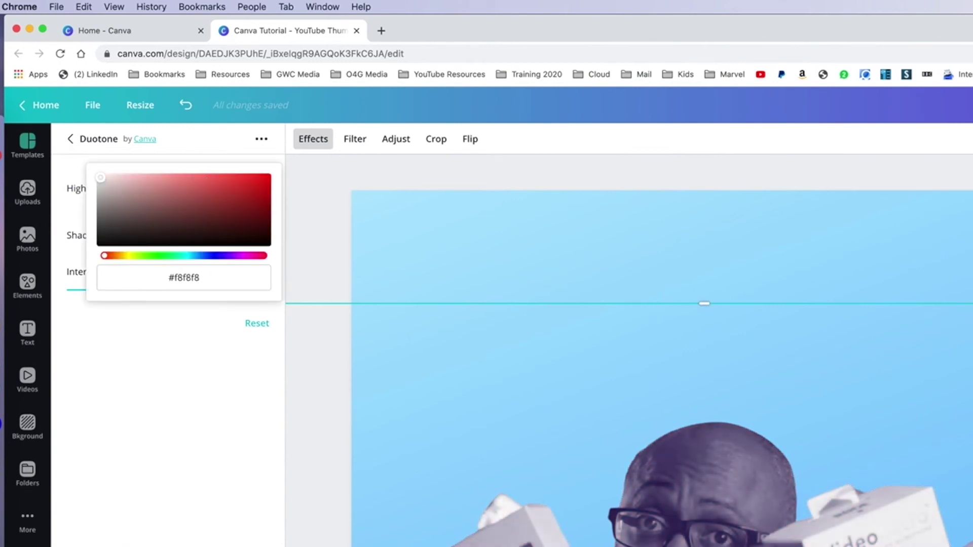
left_click(173, 373)
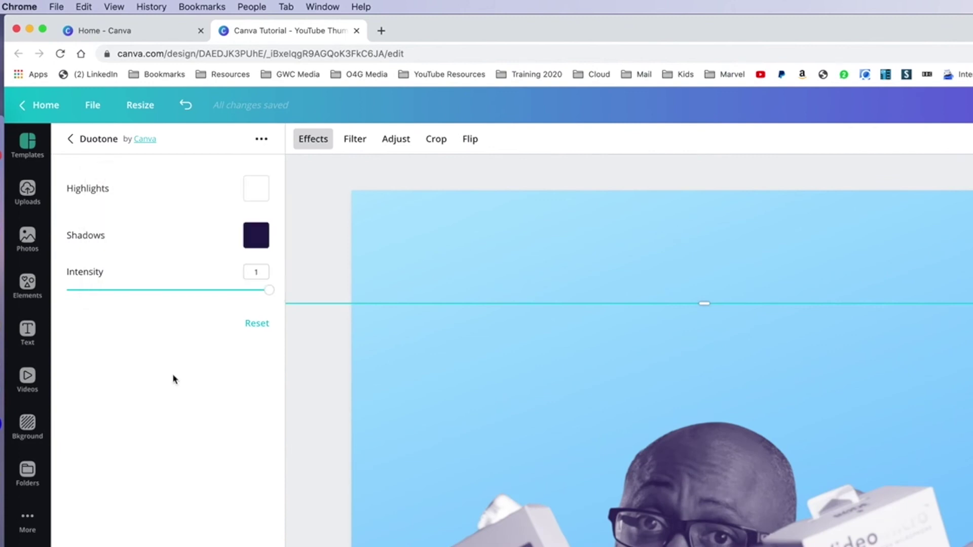
left_click(259, 247)
left_click_drag(224, 224, 101, 178)
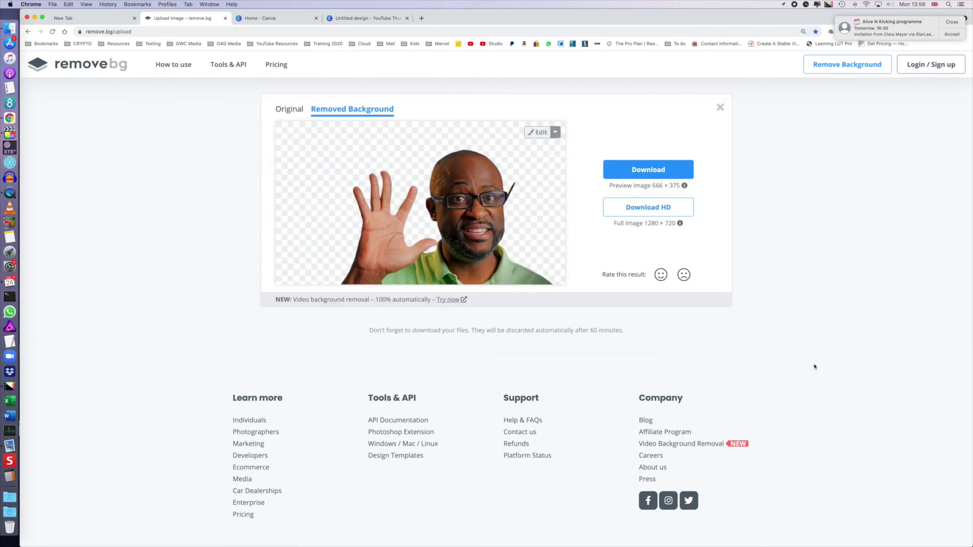
- Download the waving man's transparent PNG and place it enlarged at the thumbnail's lower right
left_click(557, 142)
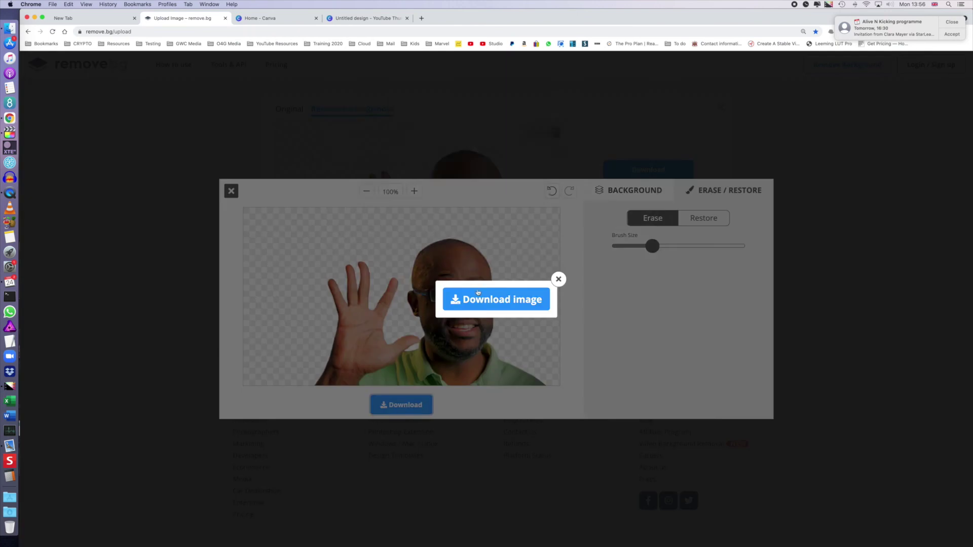
left_click(498, 298)
key("Return")
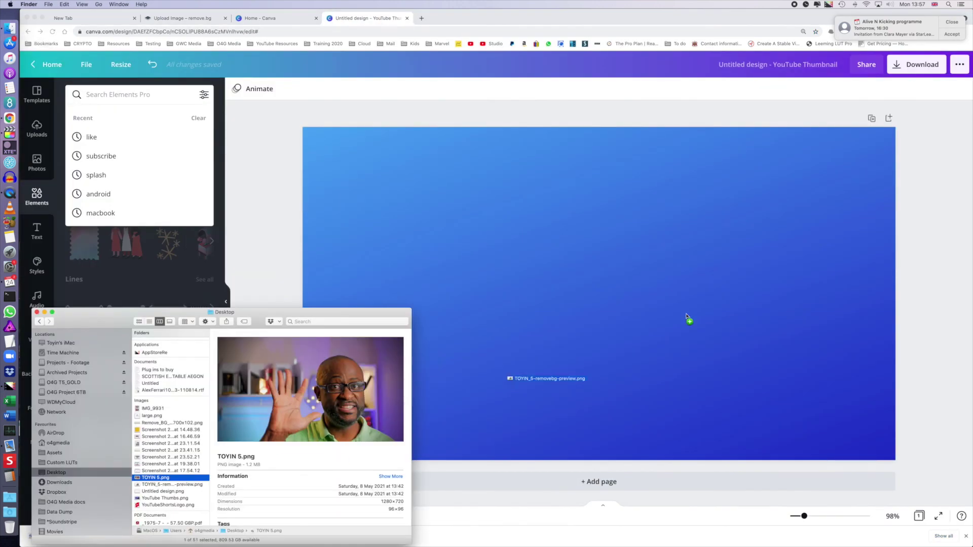
left_click_drag(687, 318, 689, 319)
left_click_drag(599, 294, 413, 186)
- Open Effects for the waving-man cutout and scroll to the Duotone, Glitch and Slice options
left_click(245, 89)
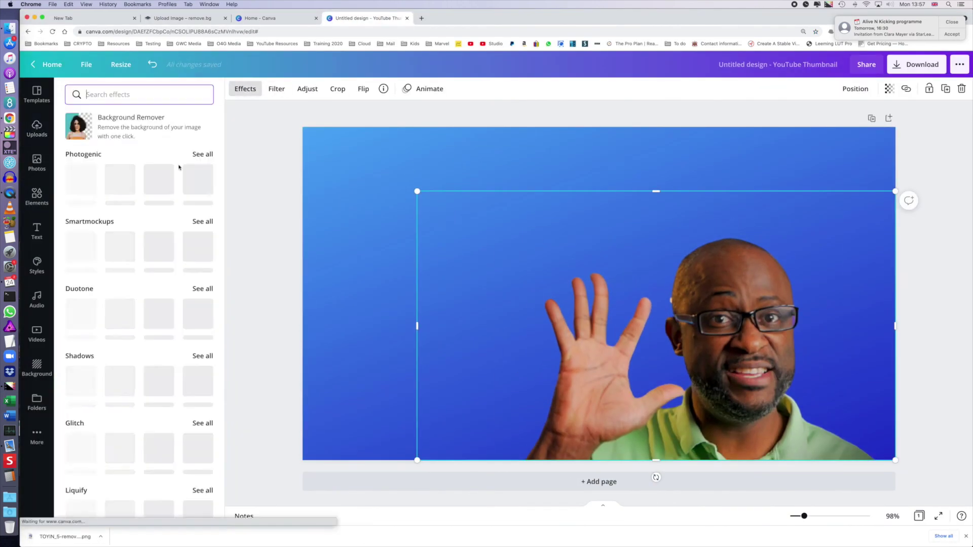
scroll(78, 415, "down", 3)
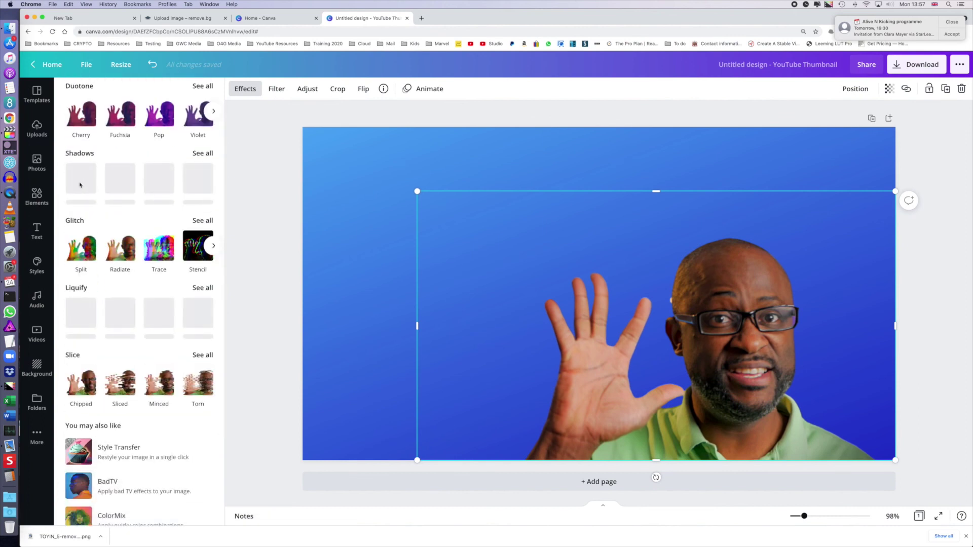